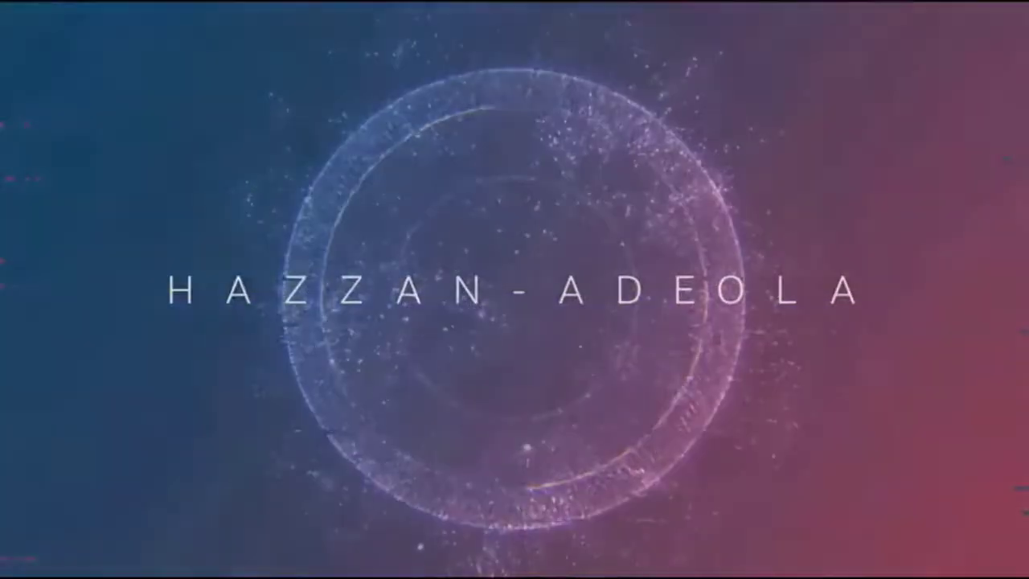
Scroll down through the current window's content.
scroll(595, 322, "down", 1)
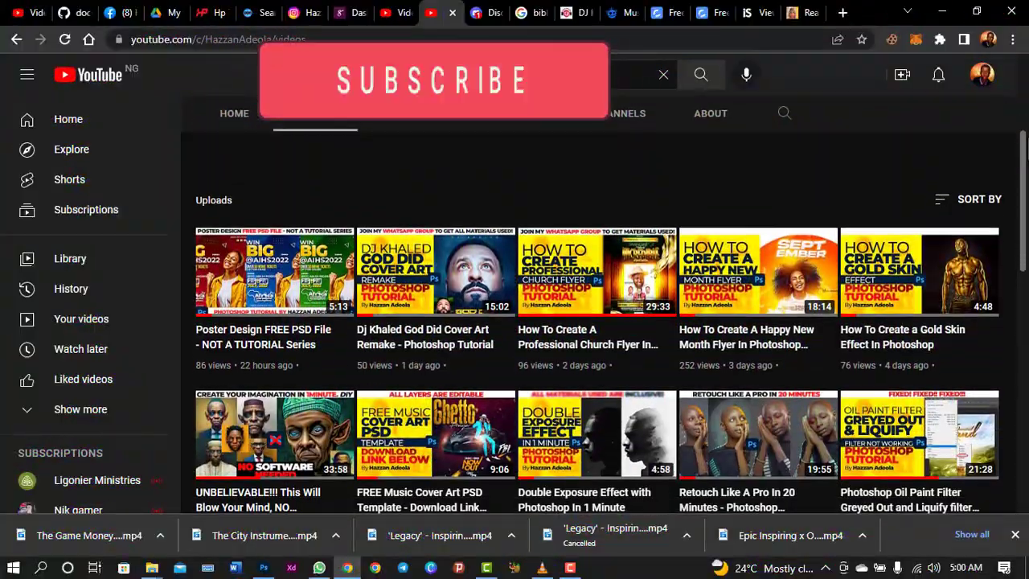
scroll(595, 321, "down", 1)
scroll(595, 321, "down", 1)
scroll(594, 322, "down", 2)
scroll(397, 229, "down", 1)
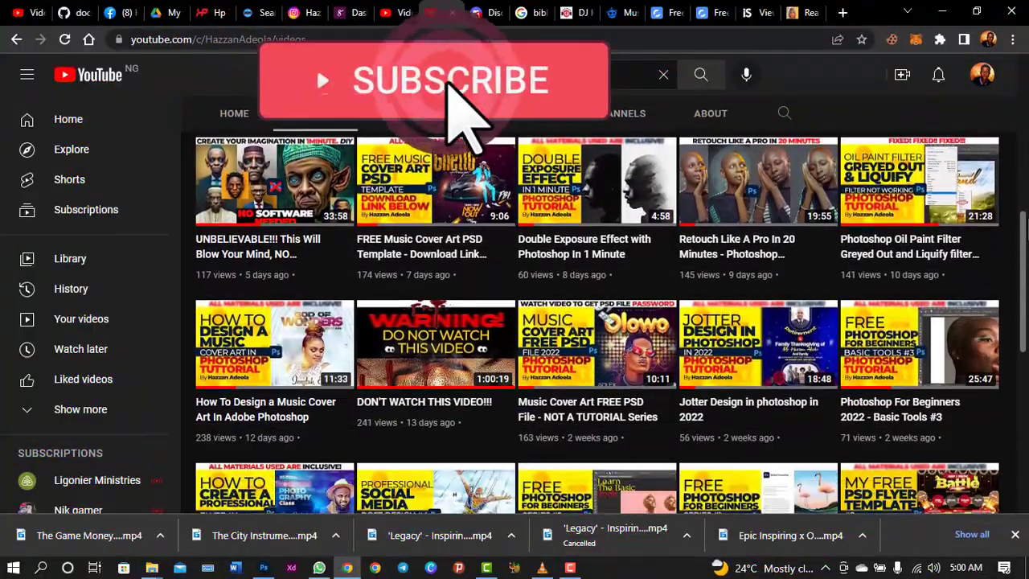
scroll(398, 229, "down", 2)
scroll(398, 229, "down", 1)
scroll(398, 229, "down", 2)
scroll(398, 229, "down", 1)
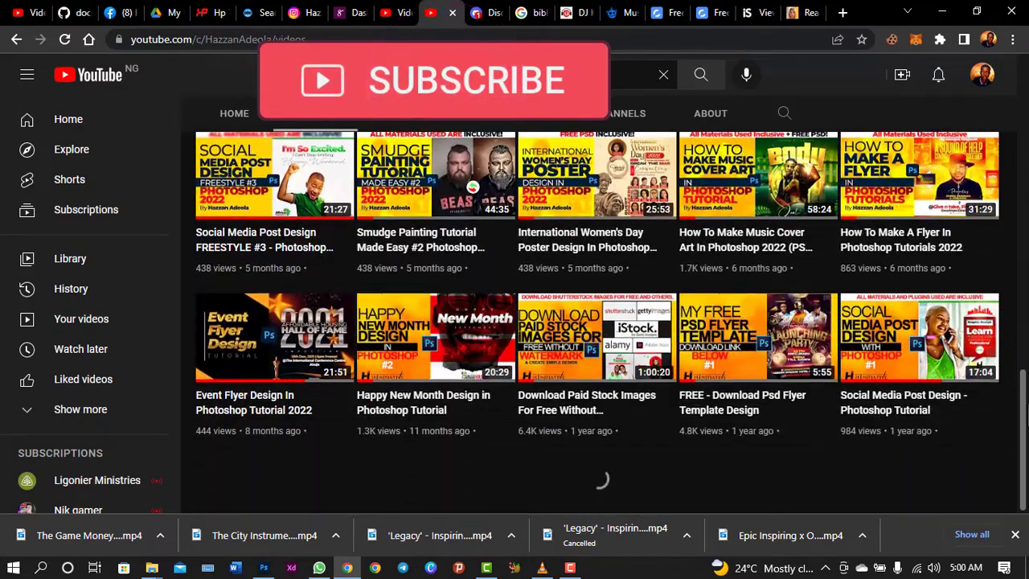
scroll(594, 321, "down", 1)
scroll(595, 321, "down", 2)
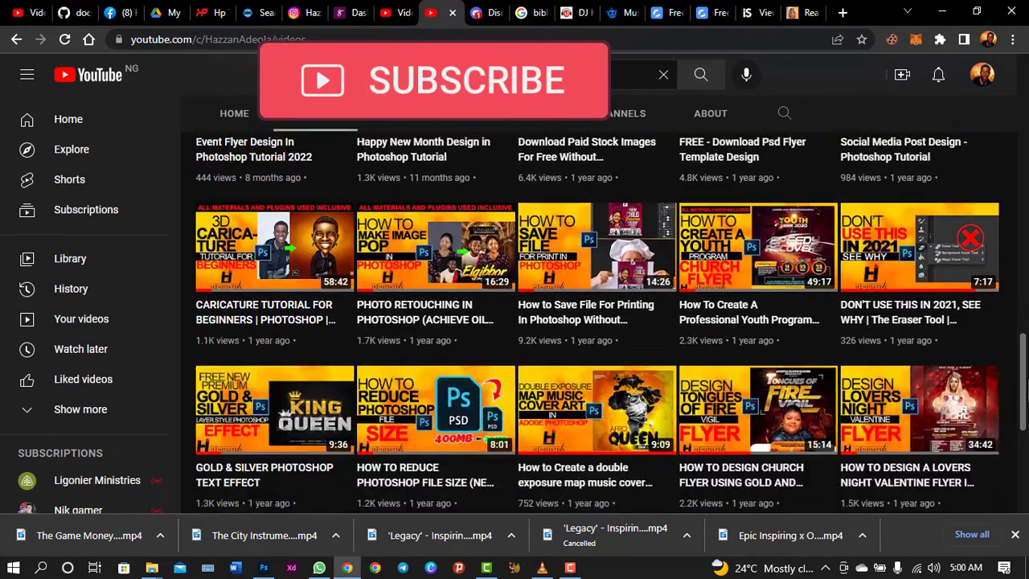
mouse_move(1022, 353)
left_mouse_down()
mouse_move(1014, 413)
mouse_move(1023, 113)
left_mouse_up()
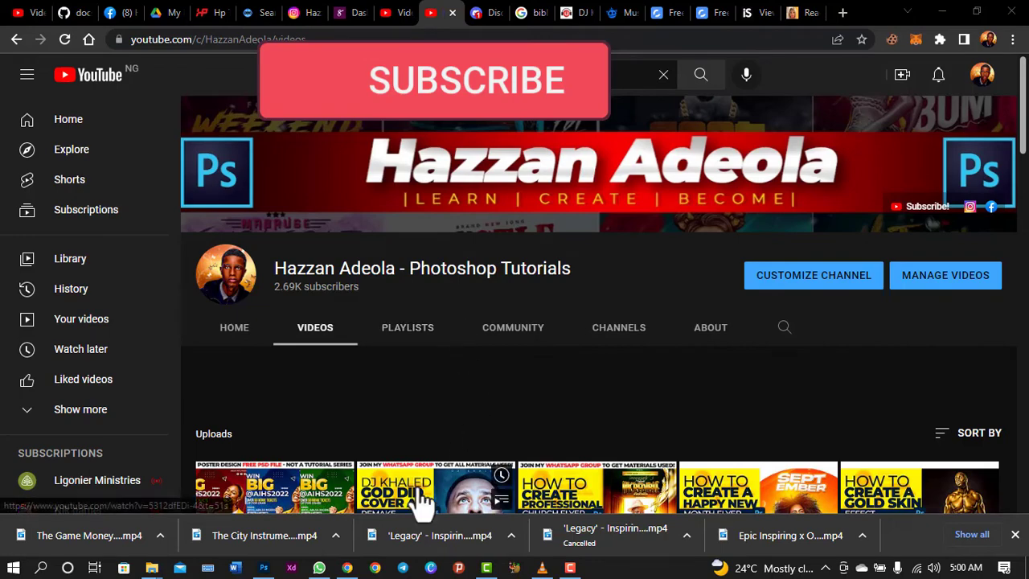
mouse_move(263, 568)
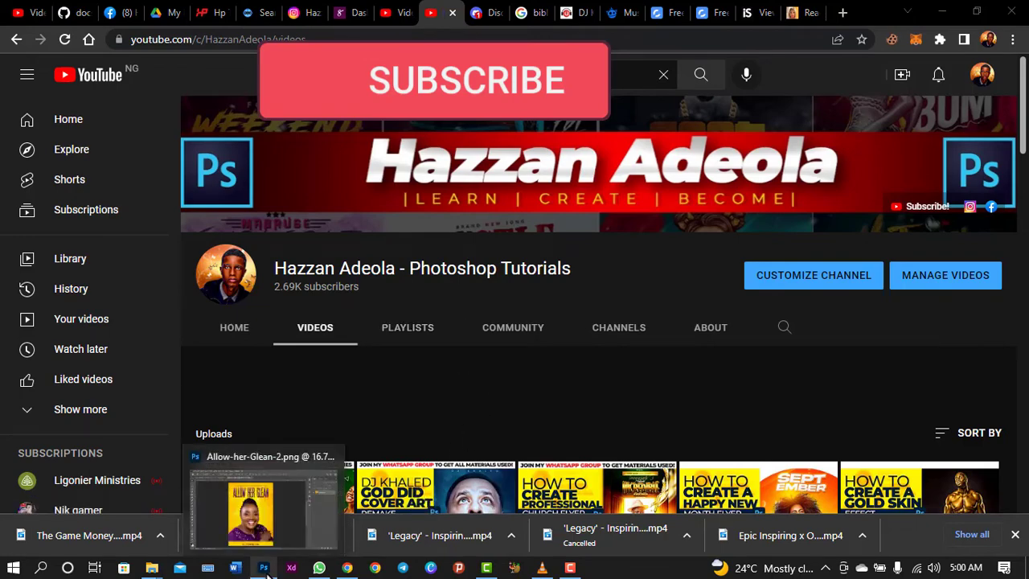
In Photoshop, check the front and back cover tabs, then launch File > Automate > PDF Presentation.
left_click(265, 506)
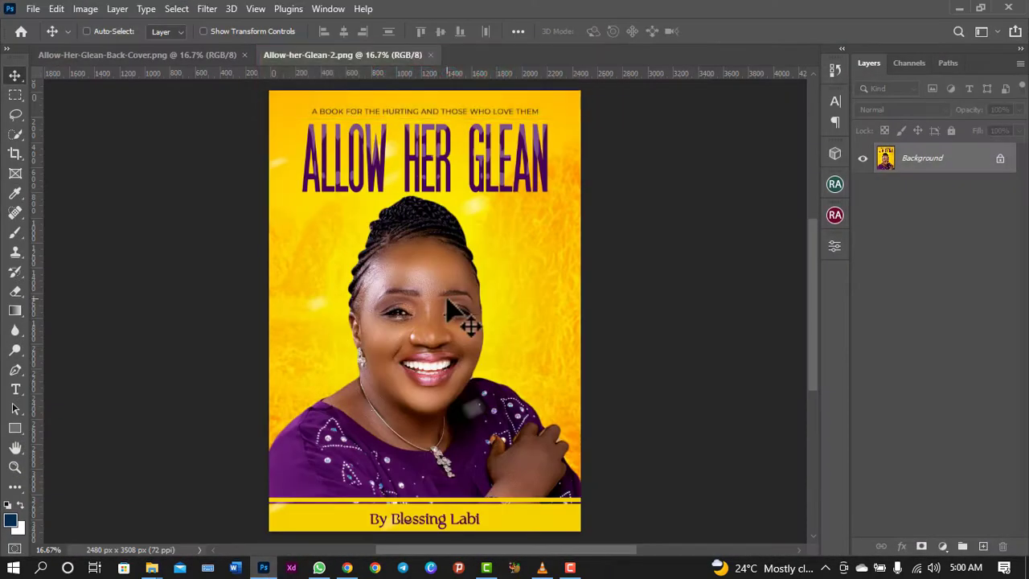
left_click(212, 56)
left_click(340, 56)
left_click(182, 56)
left_click(342, 56)
left_click(34, 8)
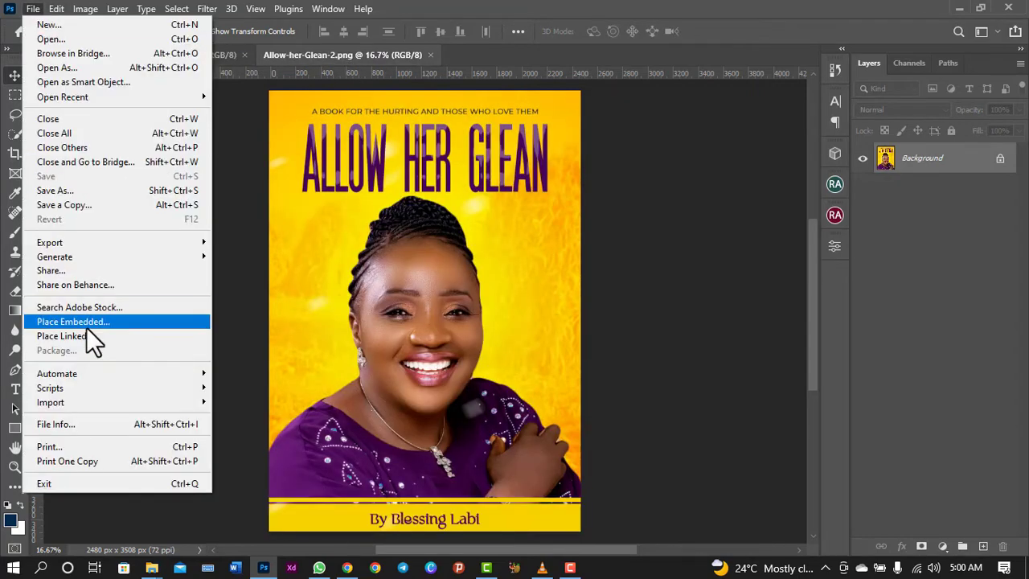
mouse_move(57, 373)
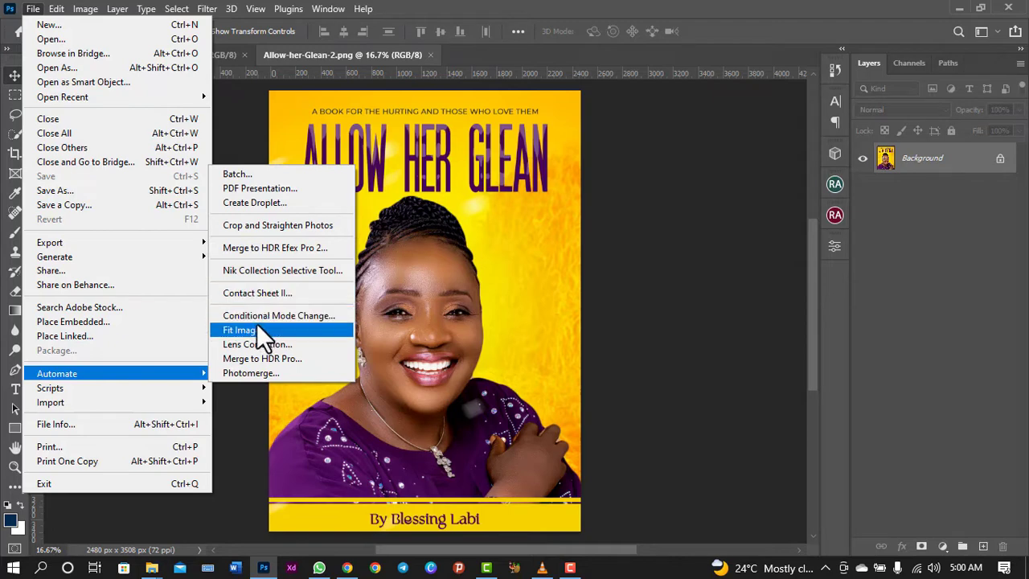
left_click(285, 185)
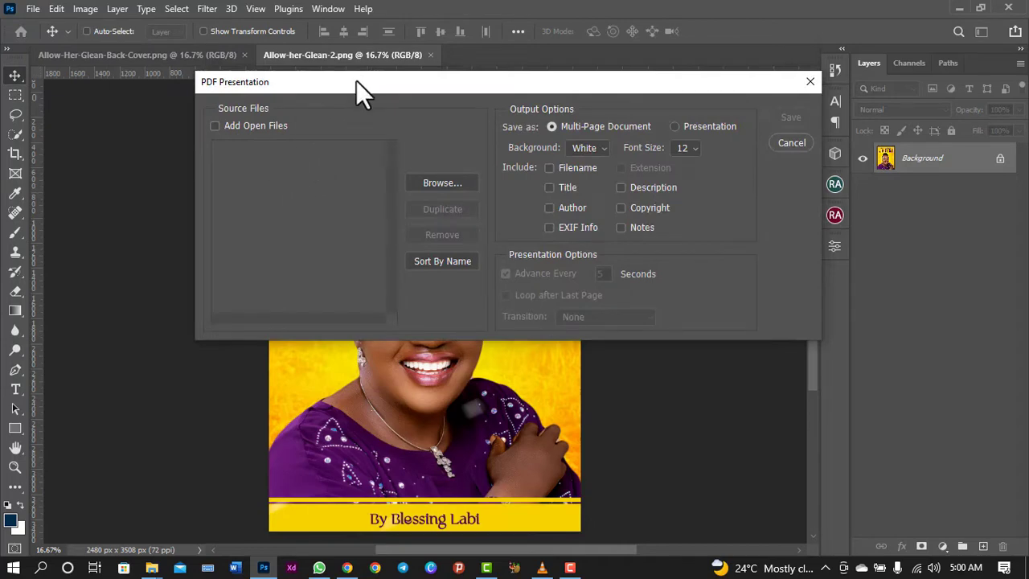
Move the PDF Presentation dialog aside and open its Browse file chooser.
left_click_drag(357, 80, 516, 94)
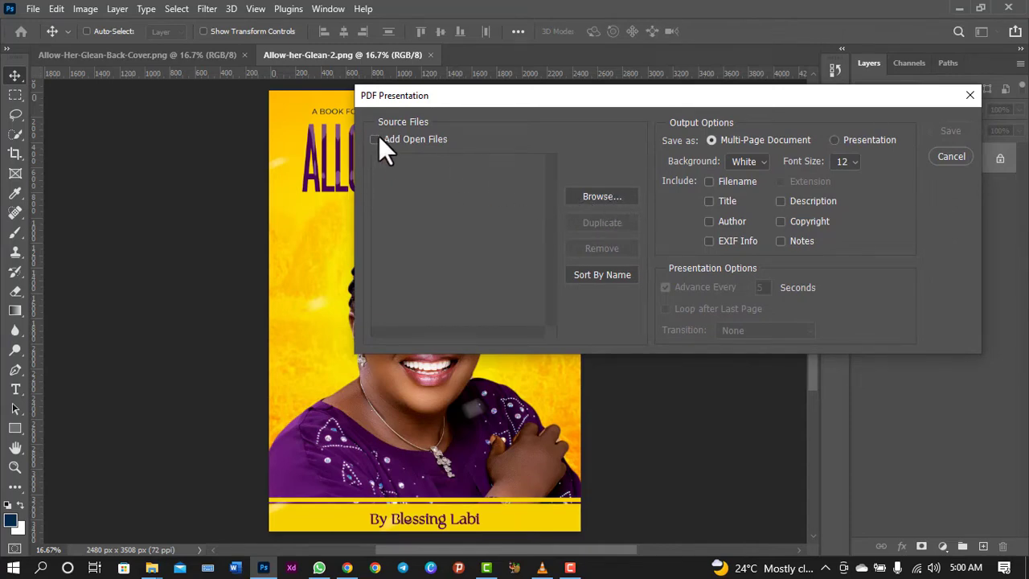
left_click(608, 200)
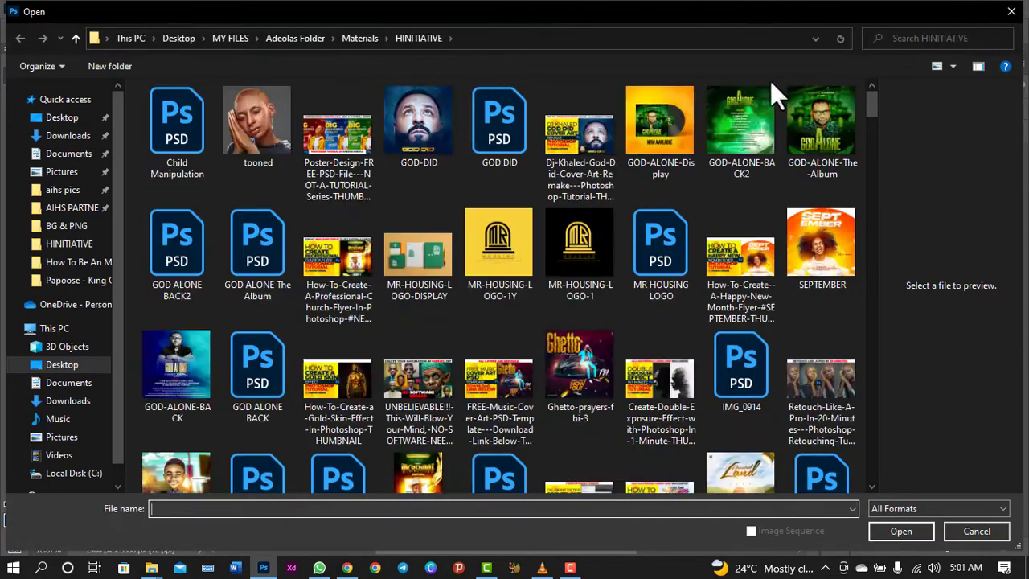
Select Allow-her-Glean-2.png and Allow-Her-Glean-Back-Cover.png together and add them as sources.
left_click_drag(869, 101, 875, 187)
left_click(412, 348)
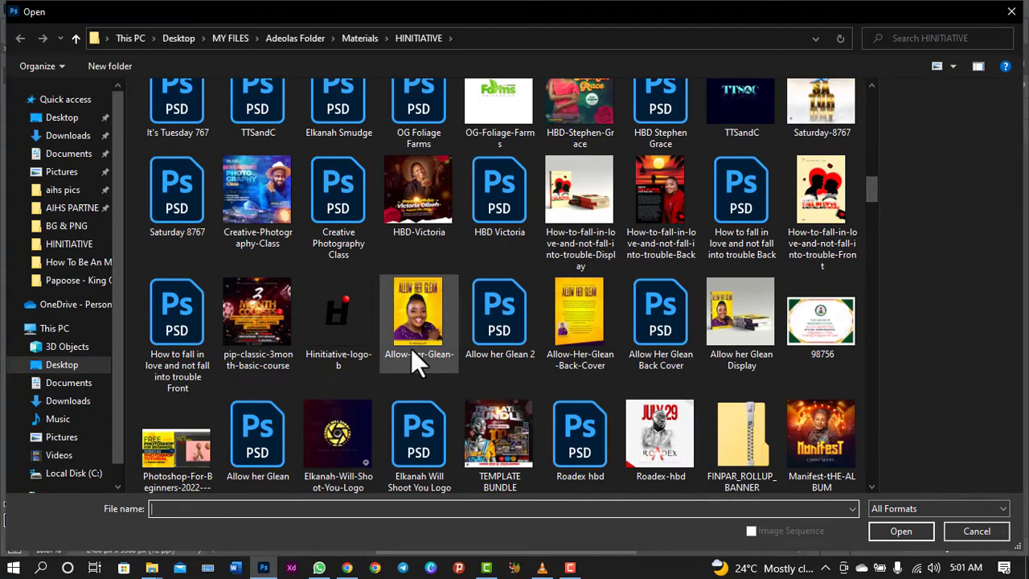
left_click(588, 324, "ctrl")
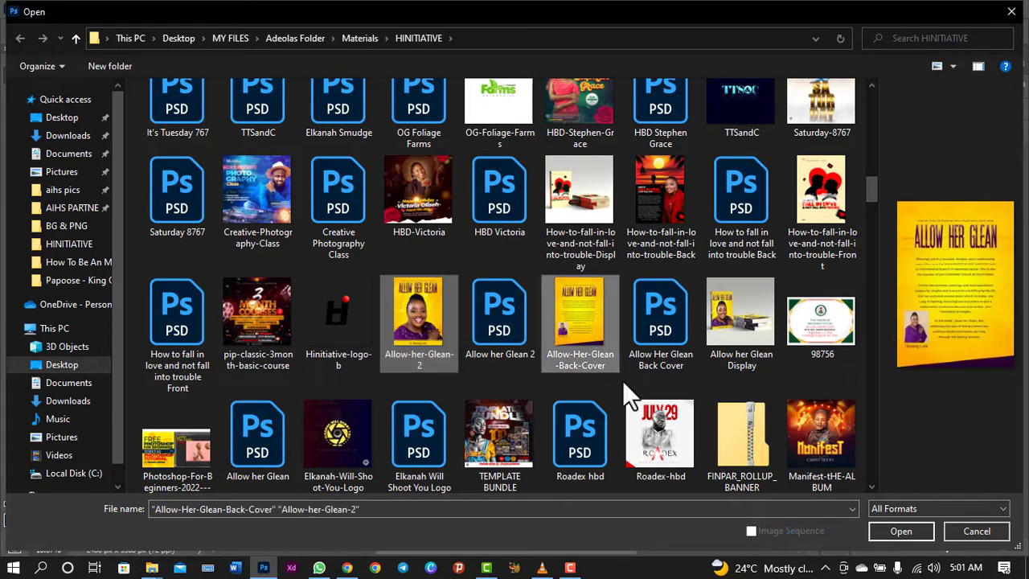
left_click(897, 530)
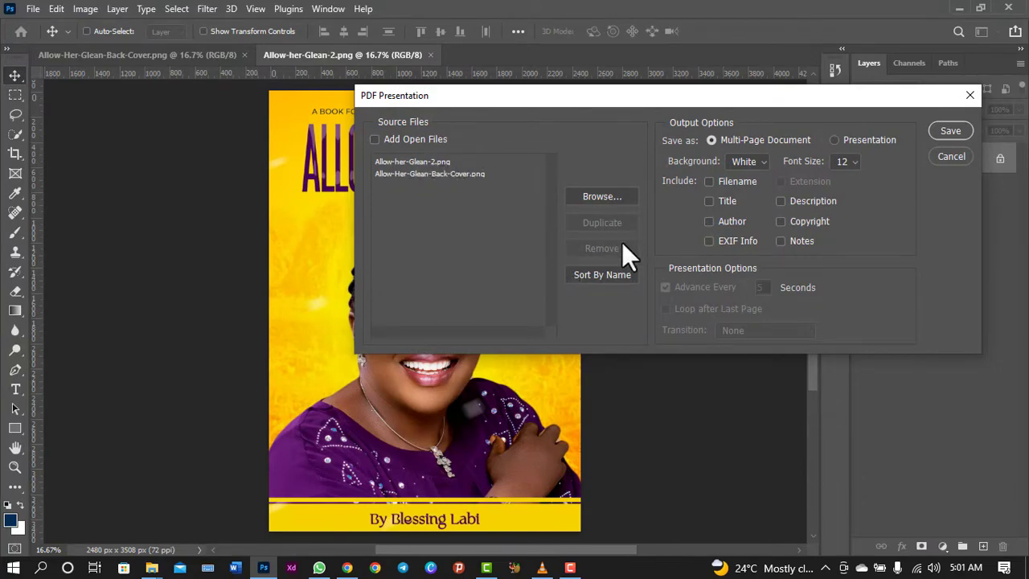
Remove both cover entries, emptying the PDF Presentation source list.
left_click(459, 175)
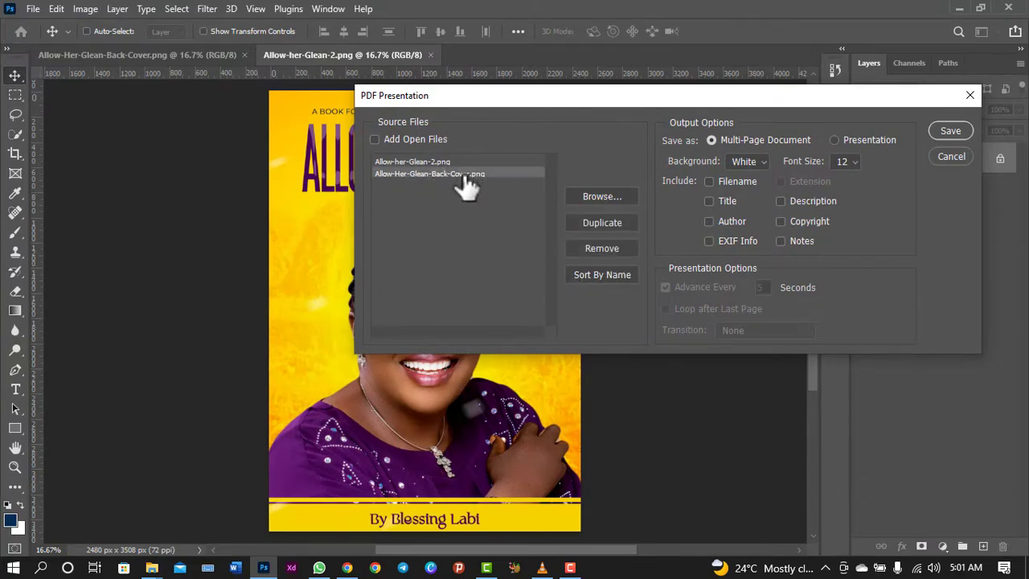
left_click(458, 164)
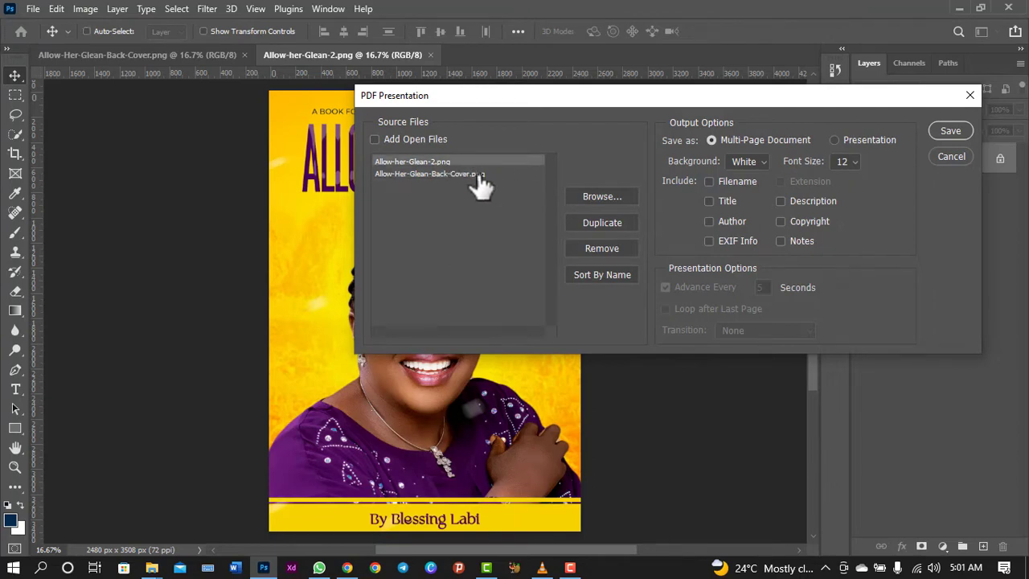
left_click(601, 249)
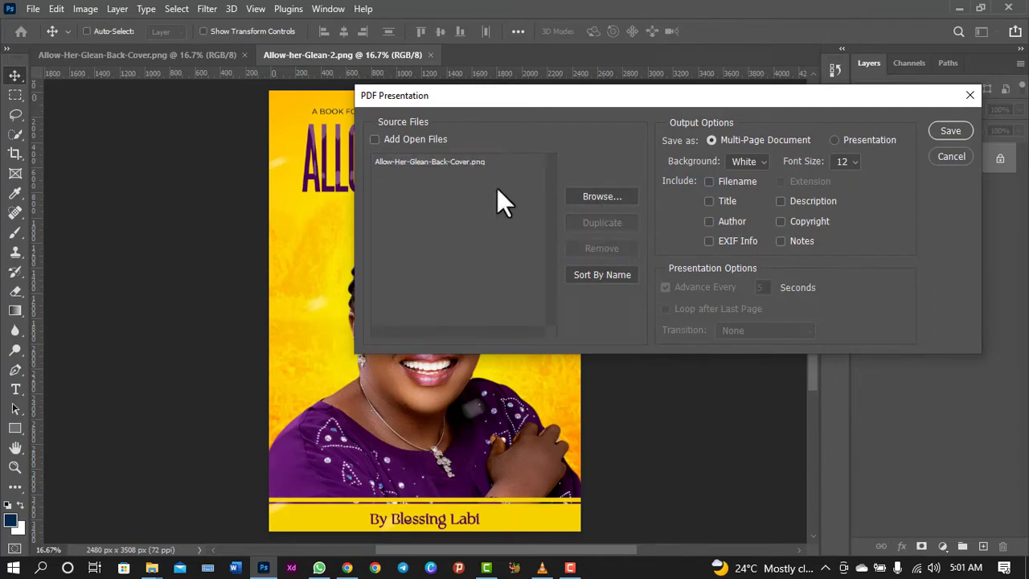
left_click(442, 162)
left_click(594, 247)
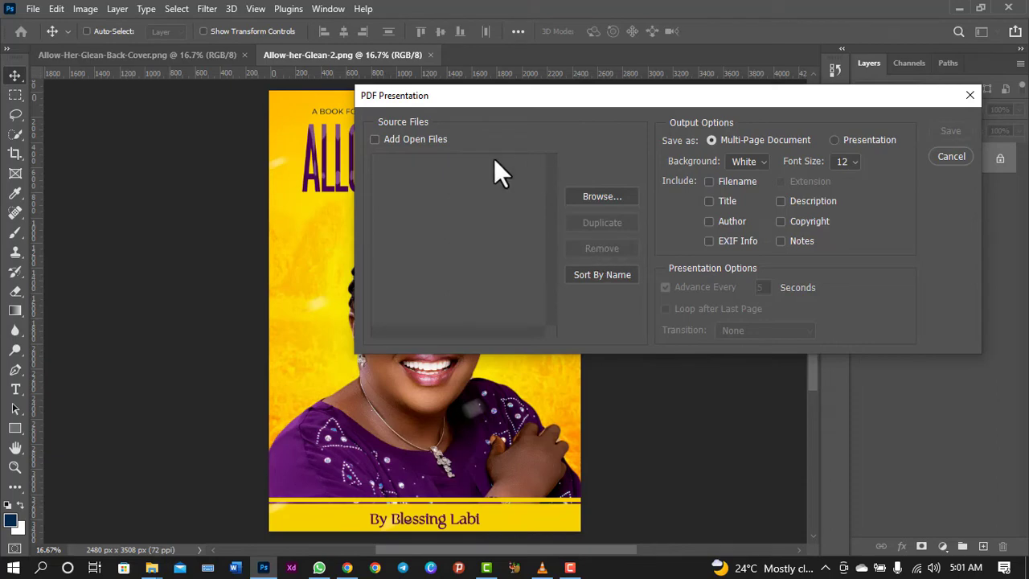
Add the open files as sources, ordering Allow-her-Glean-2.png first and the back cover second.
left_click(374, 139)
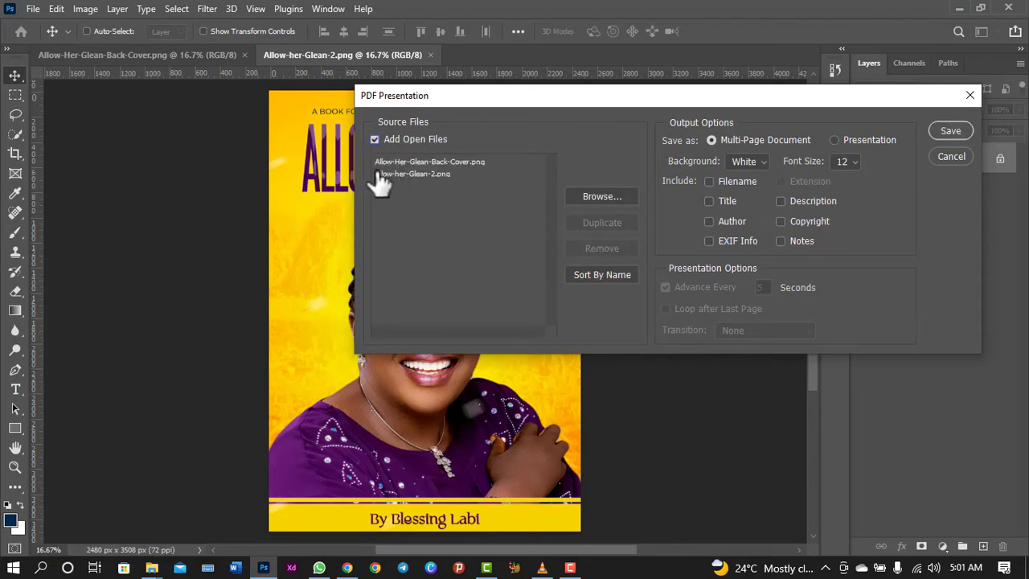
left_click(433, 164)
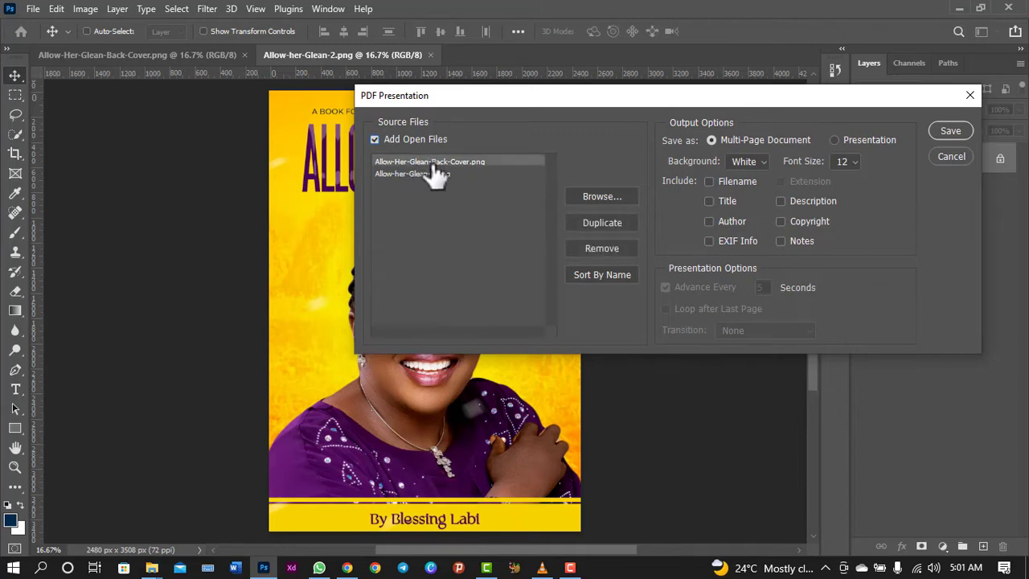
left_click_drag(434, 165, 429, 177)
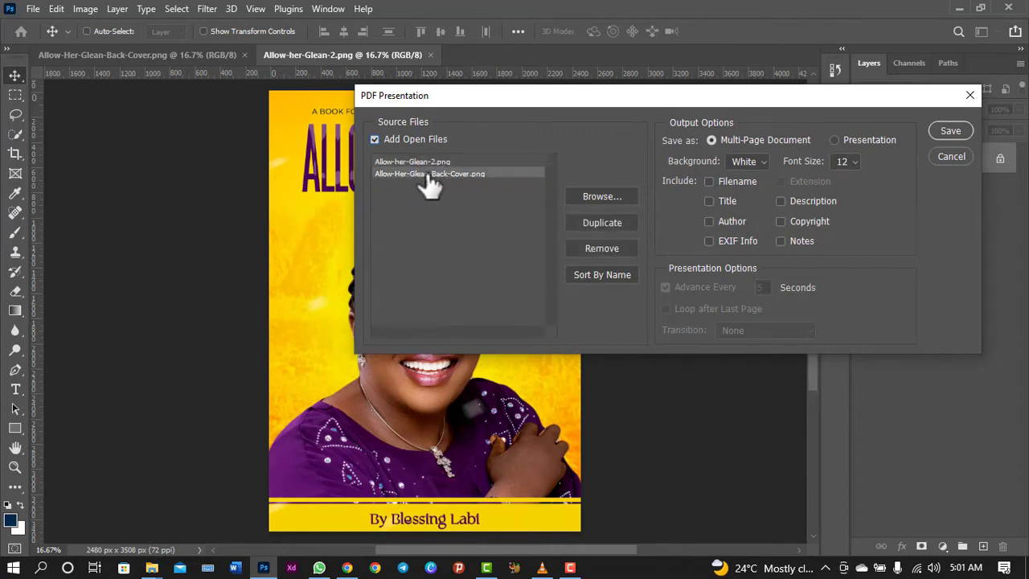
left_click(424, 164)
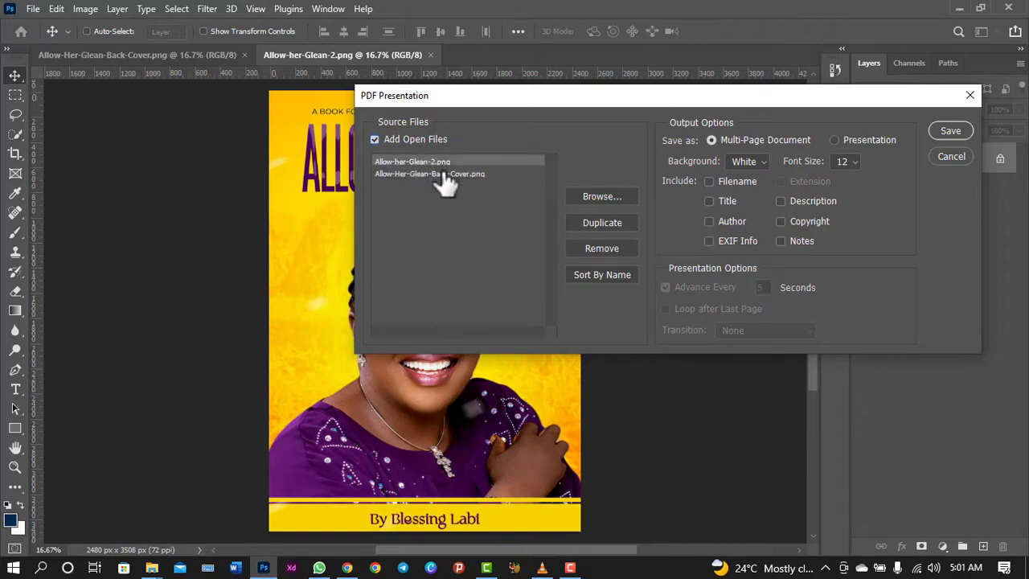
left_click(429, 175)
left_click(430, 163)
left_click(464, 174)
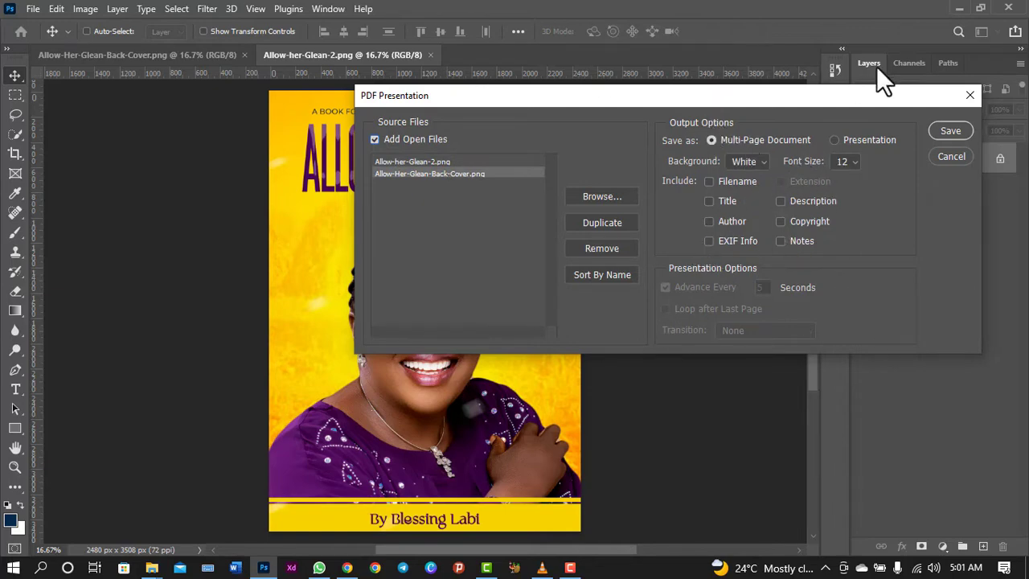
Save the presentation to the Desktop under the file name MULTIPLE PAGE PDF.
left_click(948, 131)
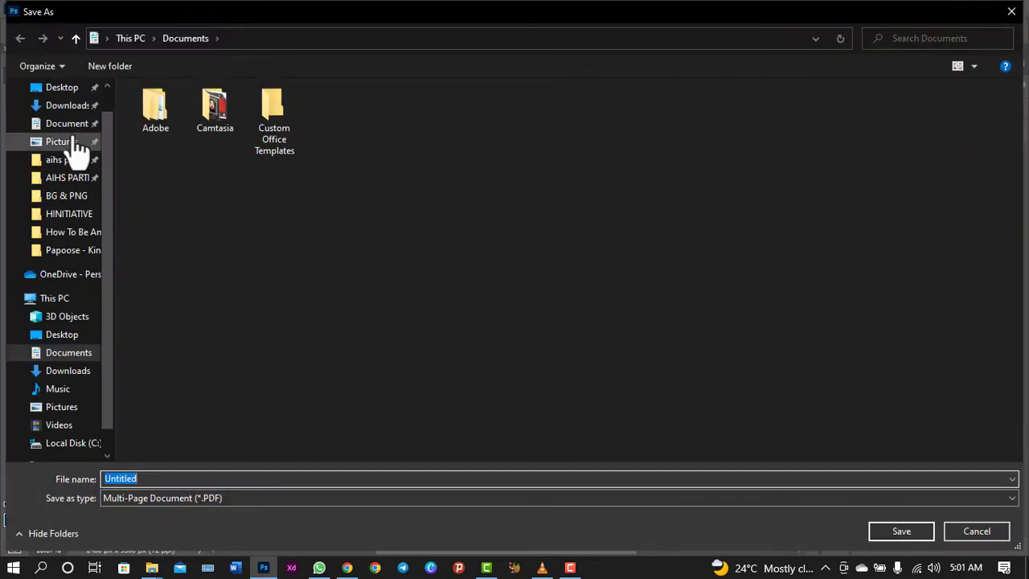
left_click(63, 87)
left_click(160, 475)
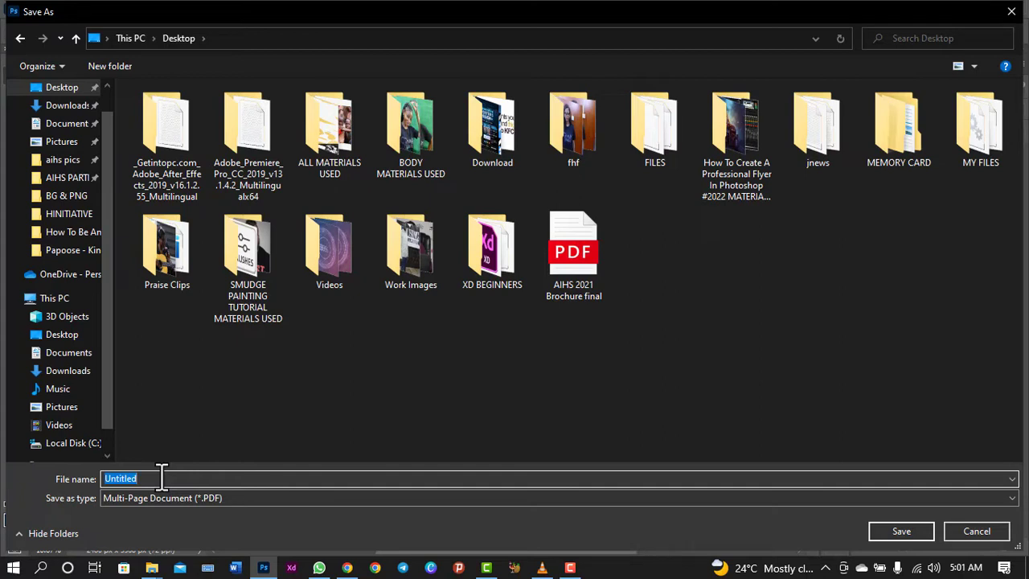
type("MULTIPLE PAGE PDF")
Write MULTIPLE PAGE PDF with the High Quality Print settings, then show the desktop.
left_click(887, 530)
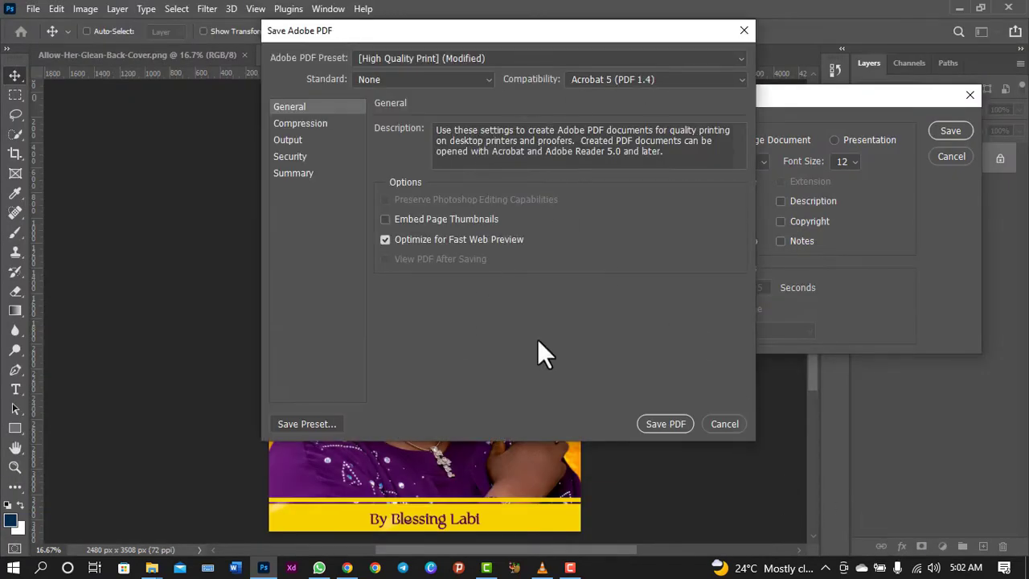
left_click(668, 421)
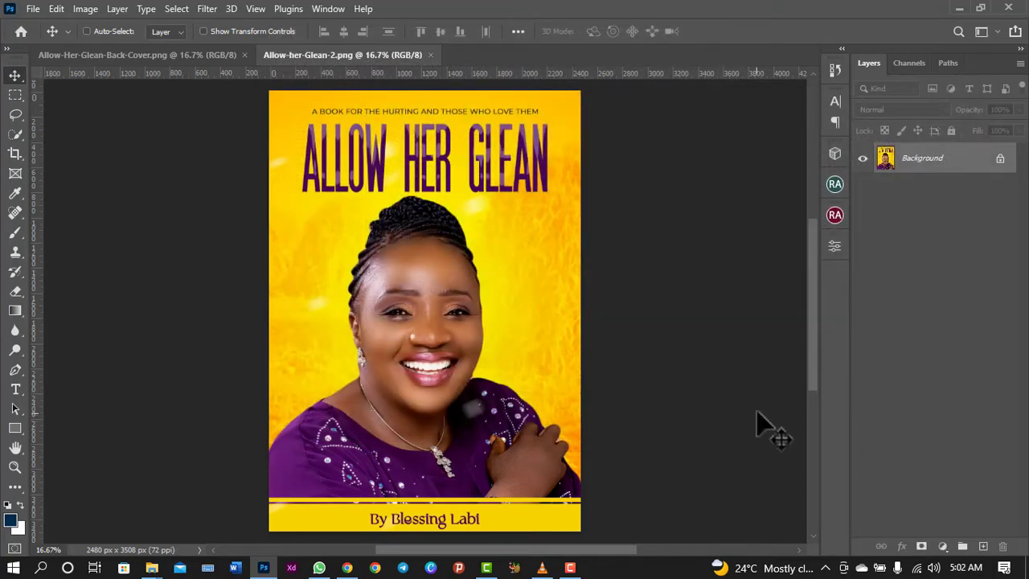
key("super+d")
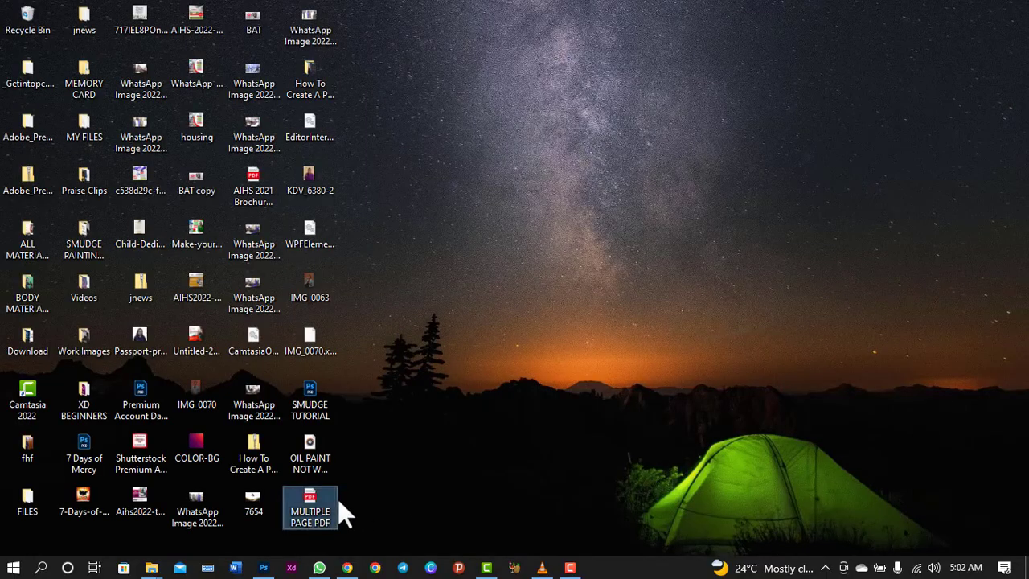
Open MULTIPLE PAGE PDF in Chrome at 25% zoom, check both cover pages, and return to YouTube.
left_click_drag(314, 497, 348, 573)
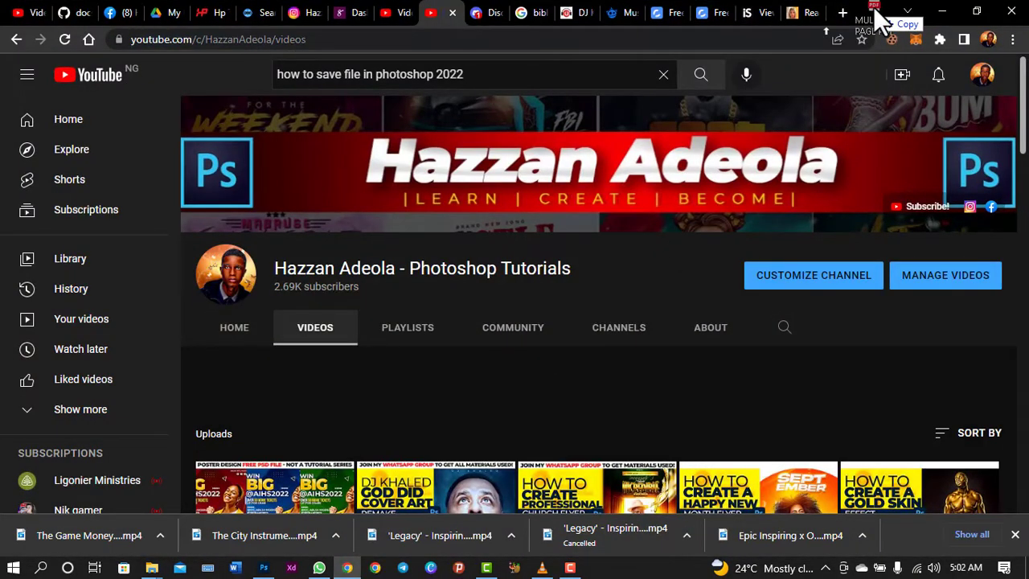
left_click_drag(348, 573, 880, 20)
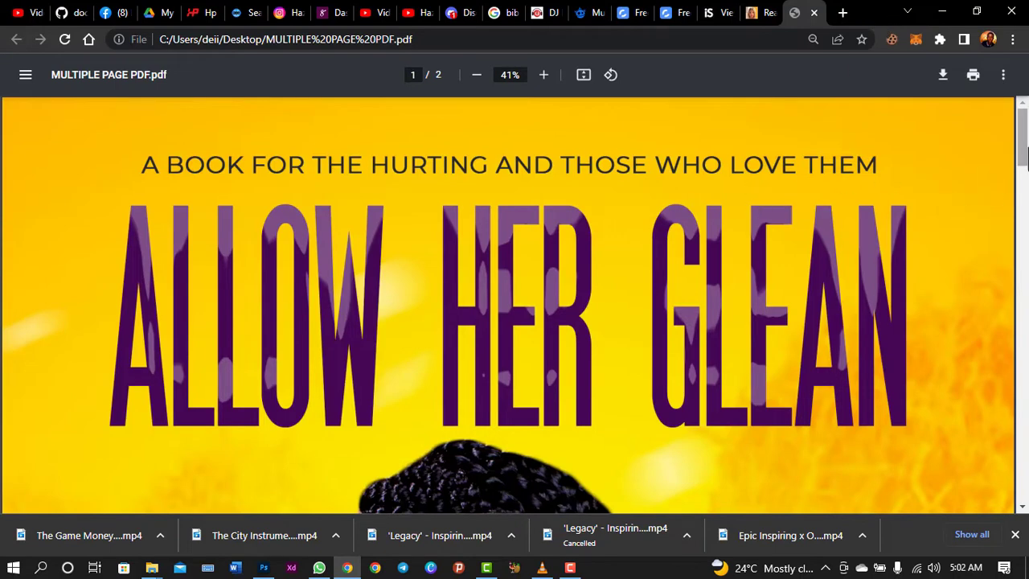
key("ctrl+minus")
key("ctrl+minus")
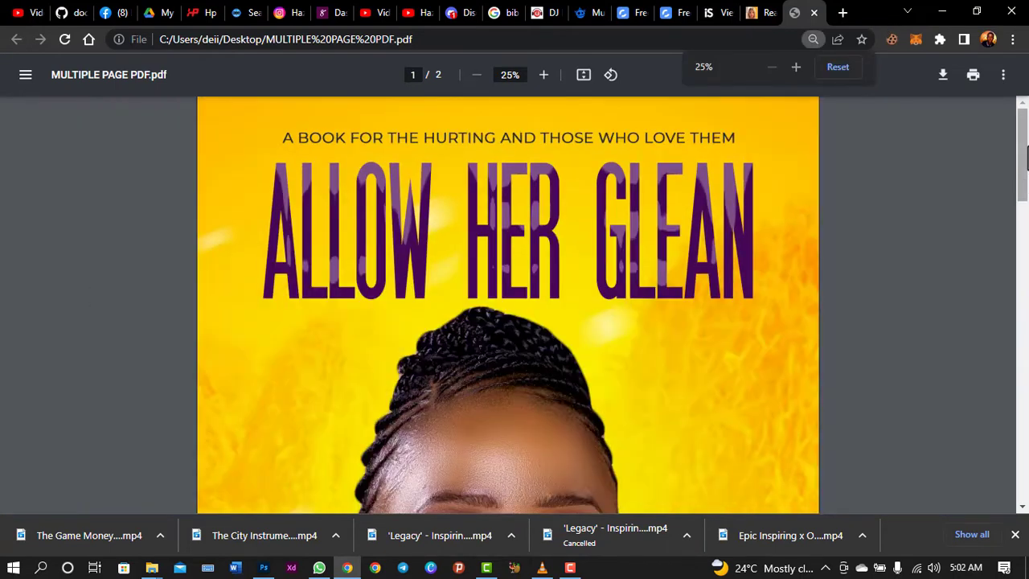
mouse_move(1025, 157)
left_mouse_down()
mouse_move(1026, 498)
mouse_move(1000, 232)
mouse_move(1014, 209)
mouse_move(1022, 89)
mouse_move(1021, 230)
left_mouse_up()
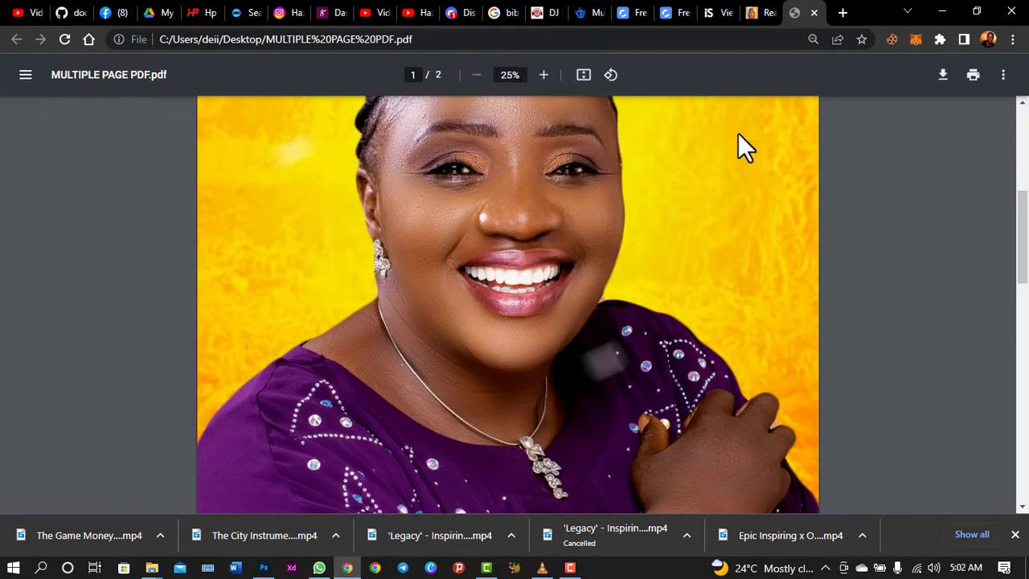
mouse_move(1022, 225)
left_mouse_down()
mouse_move(1021, 438)
mouse_move(1017, 115)
mouse_move(1027, 354)
mouse_move(1022, 178)
mouse_move(1021, 322)
mouse_move(993, 354)
left_mouse_up()
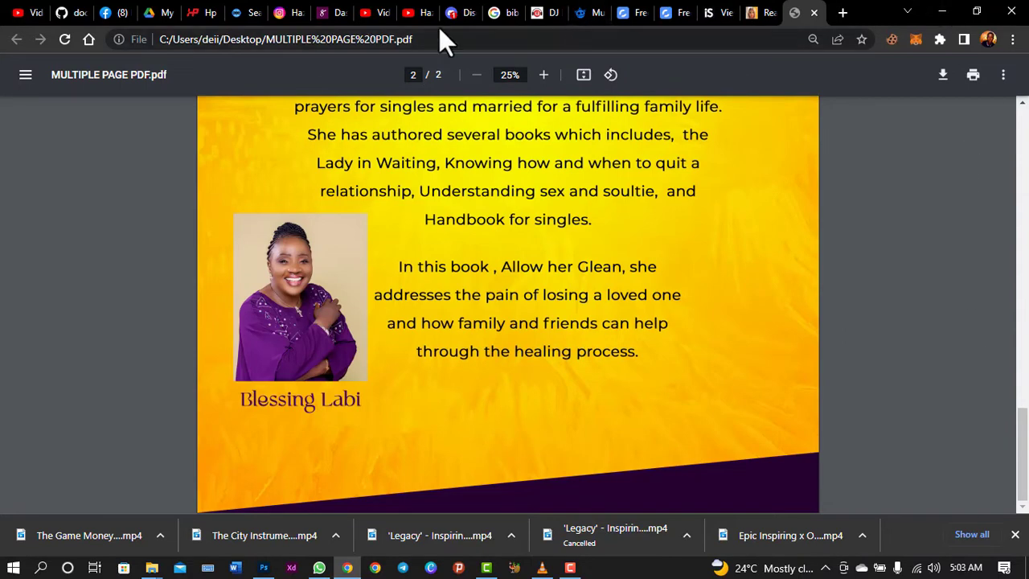
left_click(422, 16)
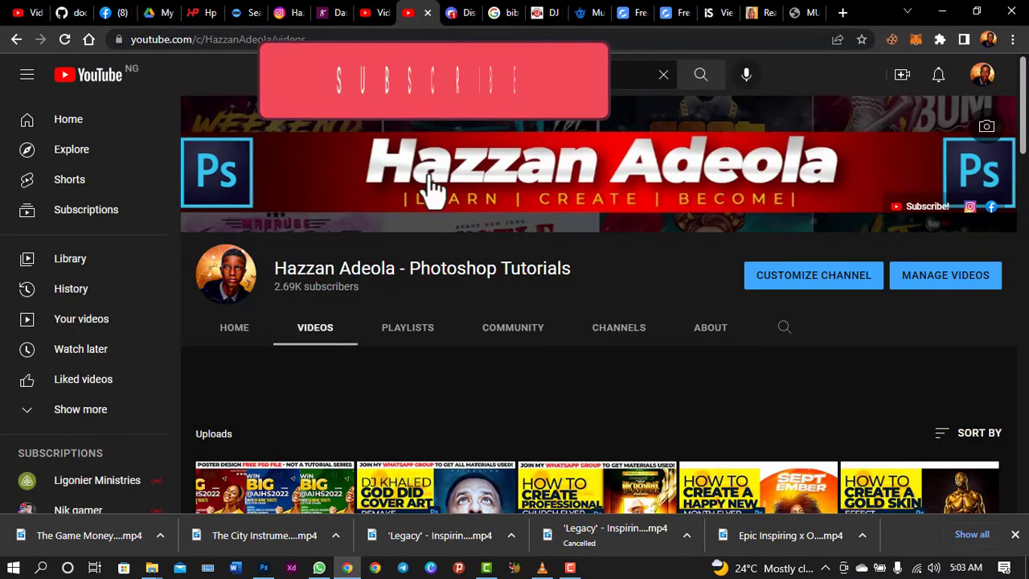
scroll(533, 244, "down", 3)
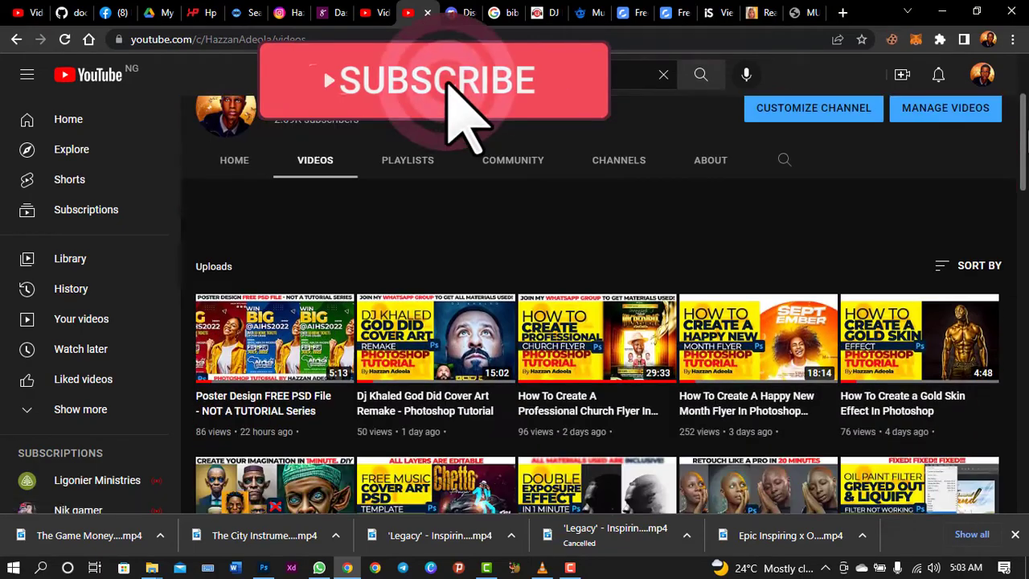
scroll(532, 321, "down", 1)
scroll(533, 321, "down", 4)
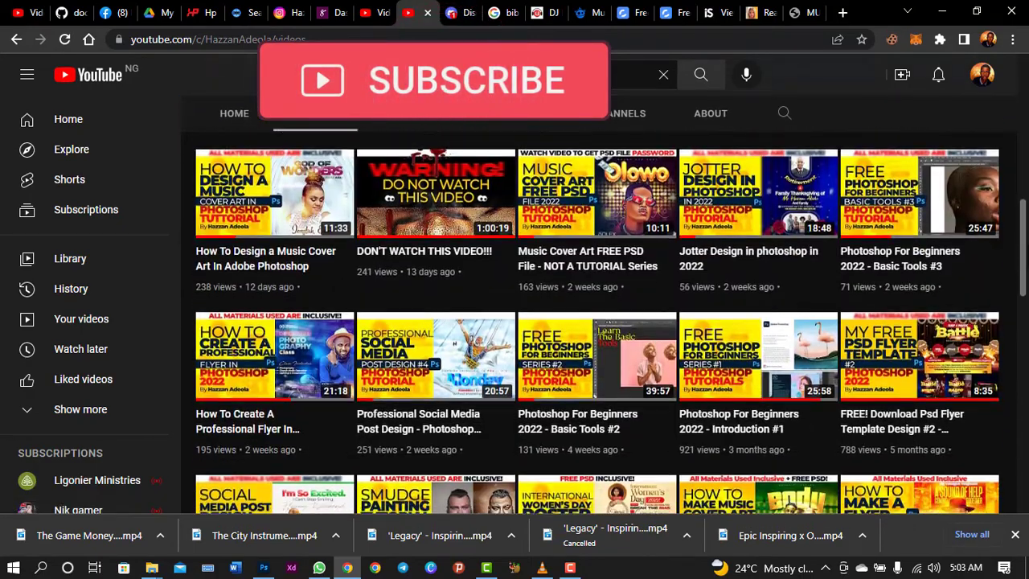
scroll(532, 322, "down", 4)
scroll(533, 321, "down", 4)
scroll(533, 321, "down", 2)
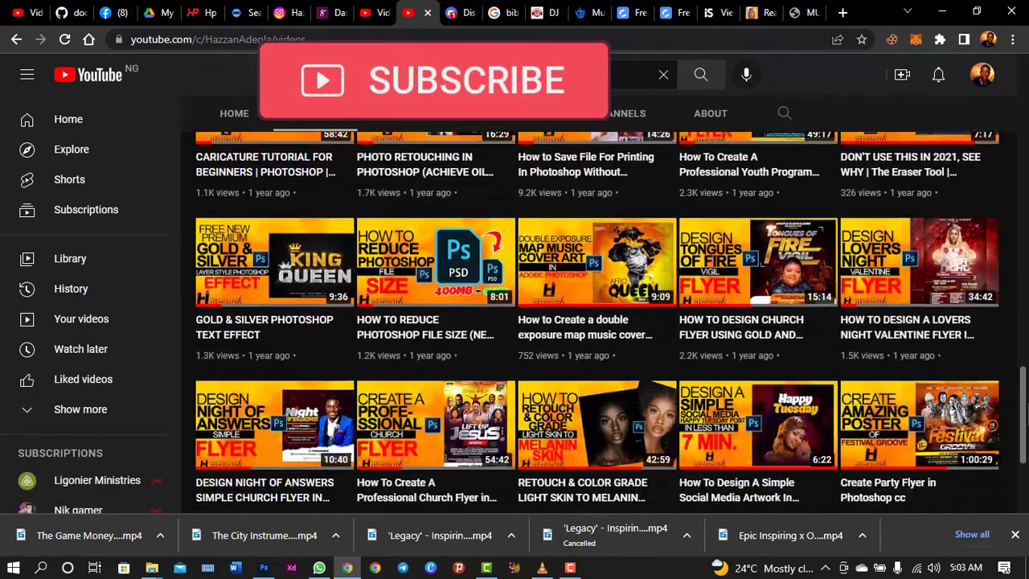
scroll(533, 321, "down", 2)
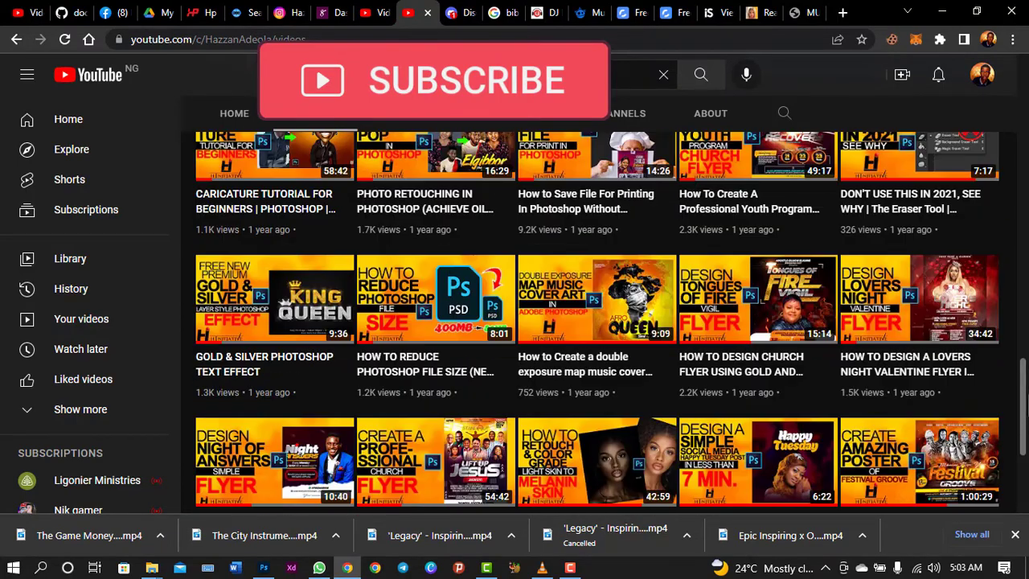
left_click_drag(1027, 480, 1027, 101)
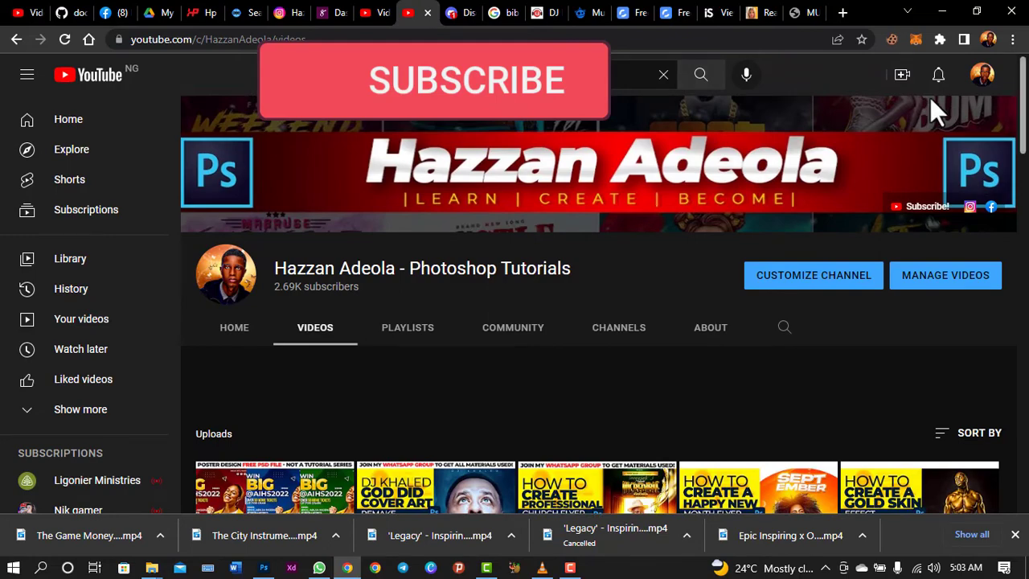
mouse_move(953, 147)
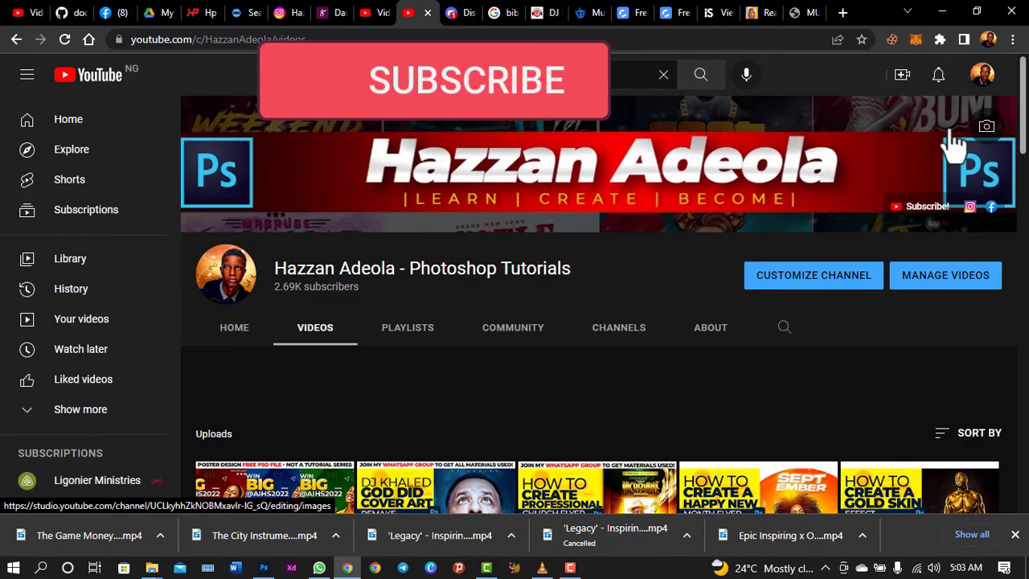
left_click_drag(1024, 104, 1024, 180)
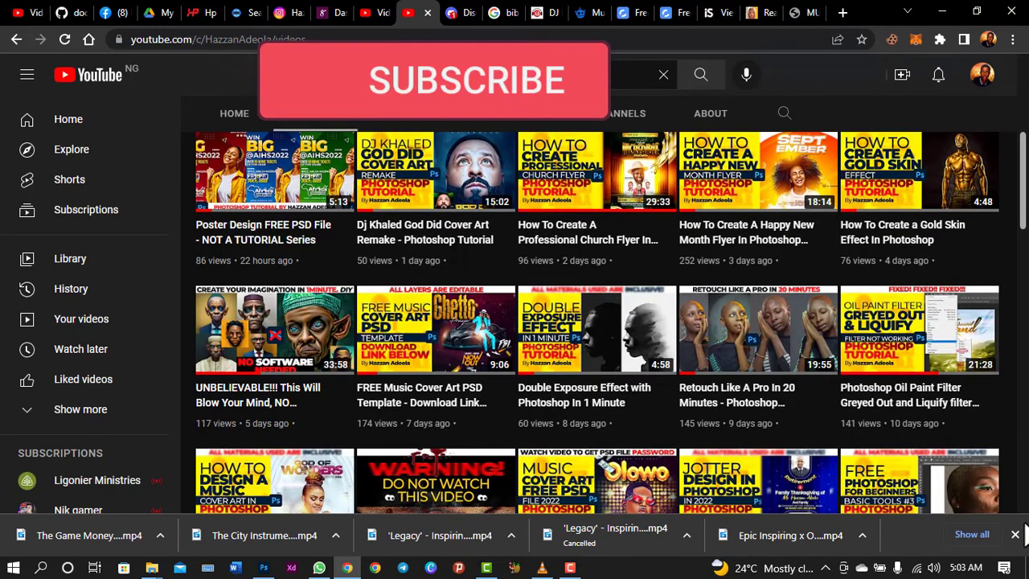
Minimise the browser via the Show Desktop corner and refresh the desktop icons.
left_click(1026, 567)
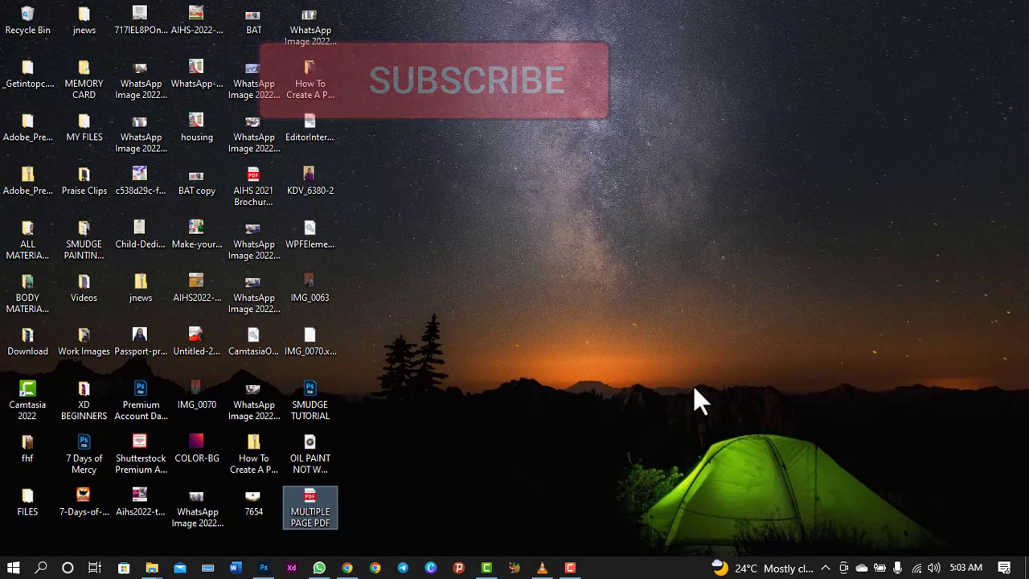
right_click(693, 385)
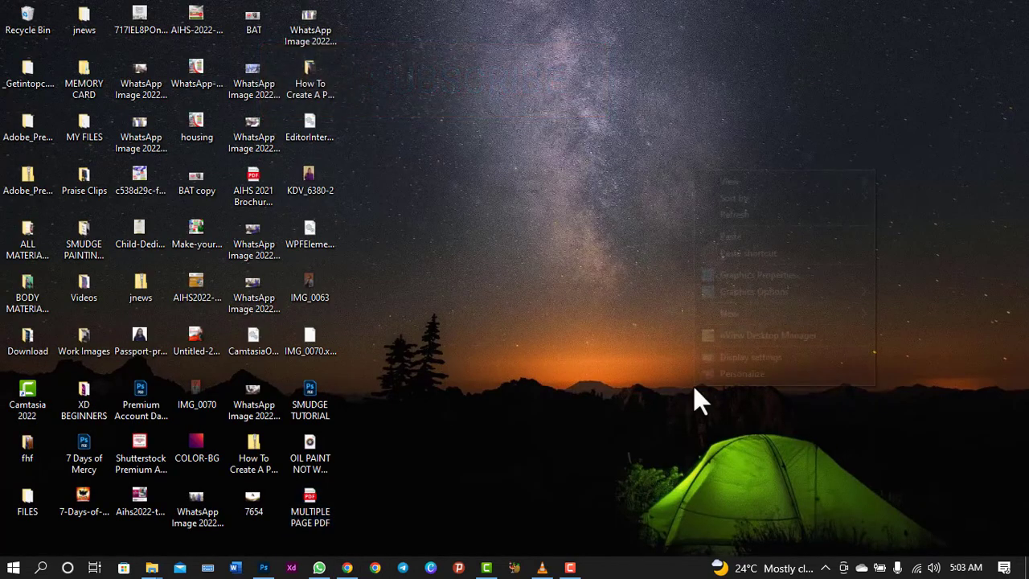
left_click(769, 217)
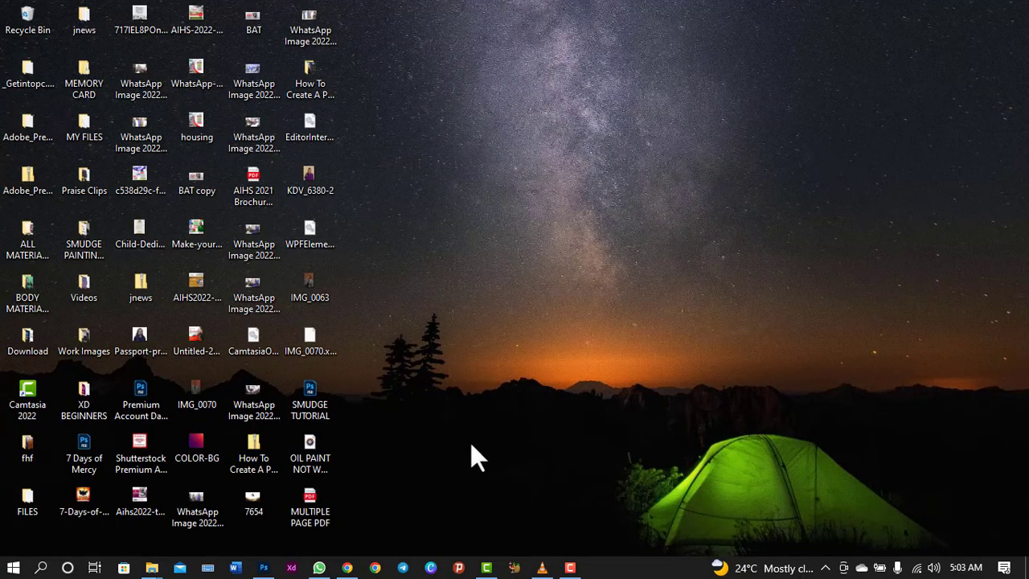